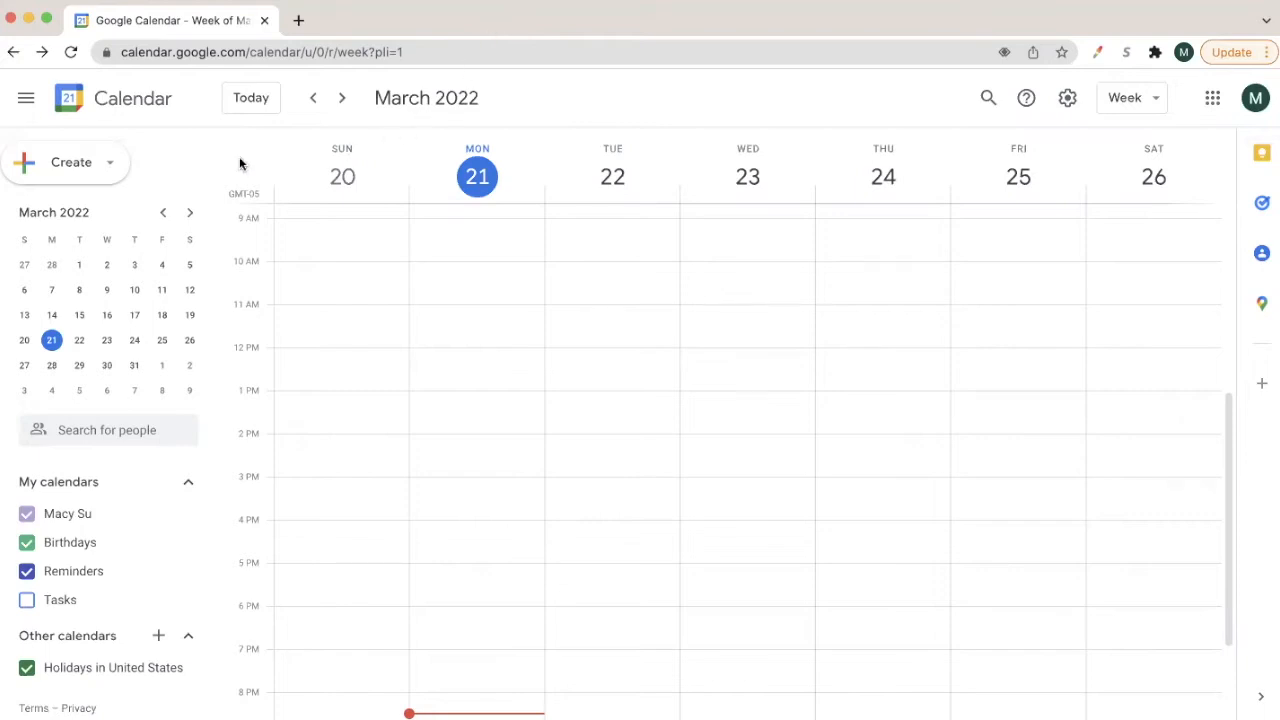
# Create a new event titled Tutorial and set its date to Tuesday, March 22
pyautogui.click(75, 171)
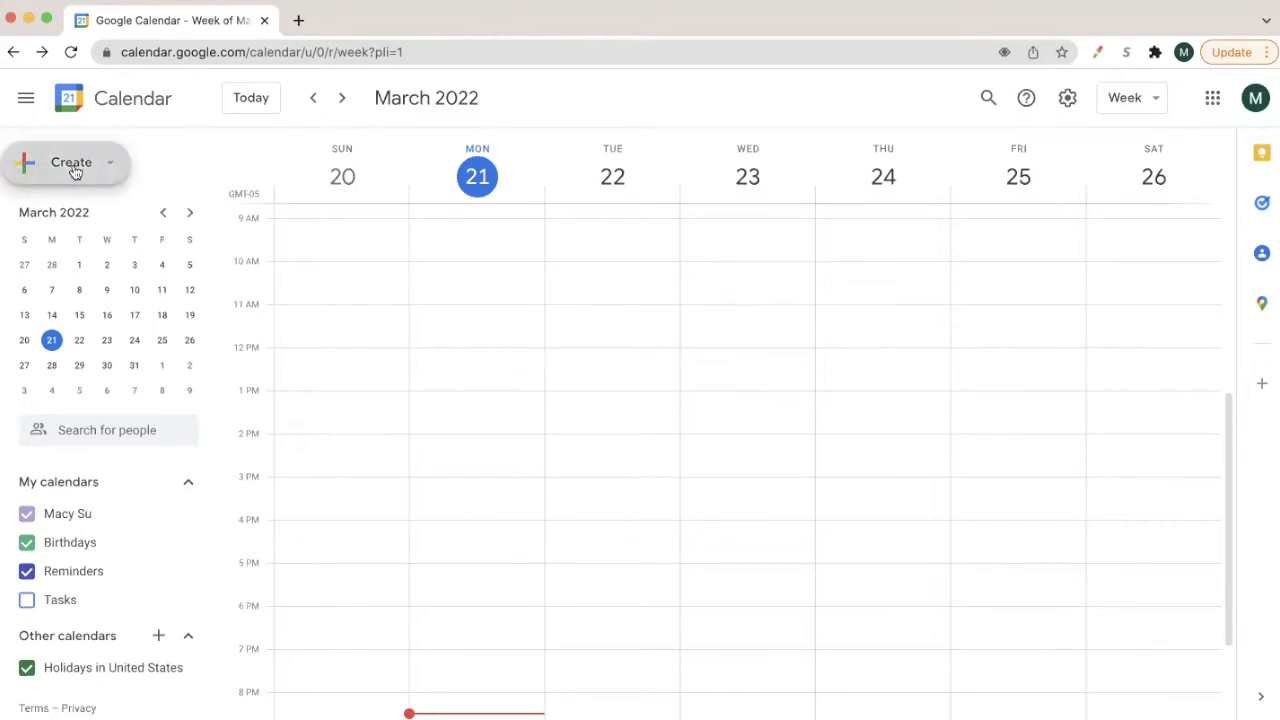
pyautogui.click(66, 215)
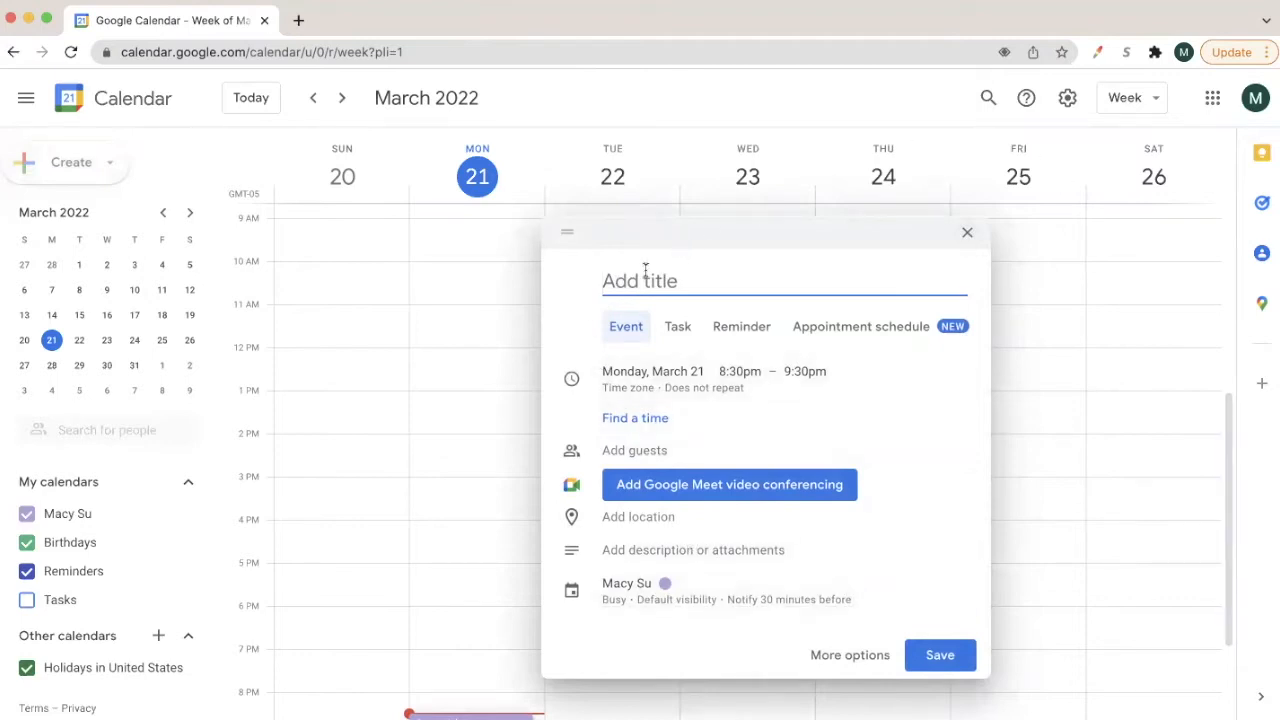
pyautogui.write('Tutorial')
pyautogui.click(617, 378)
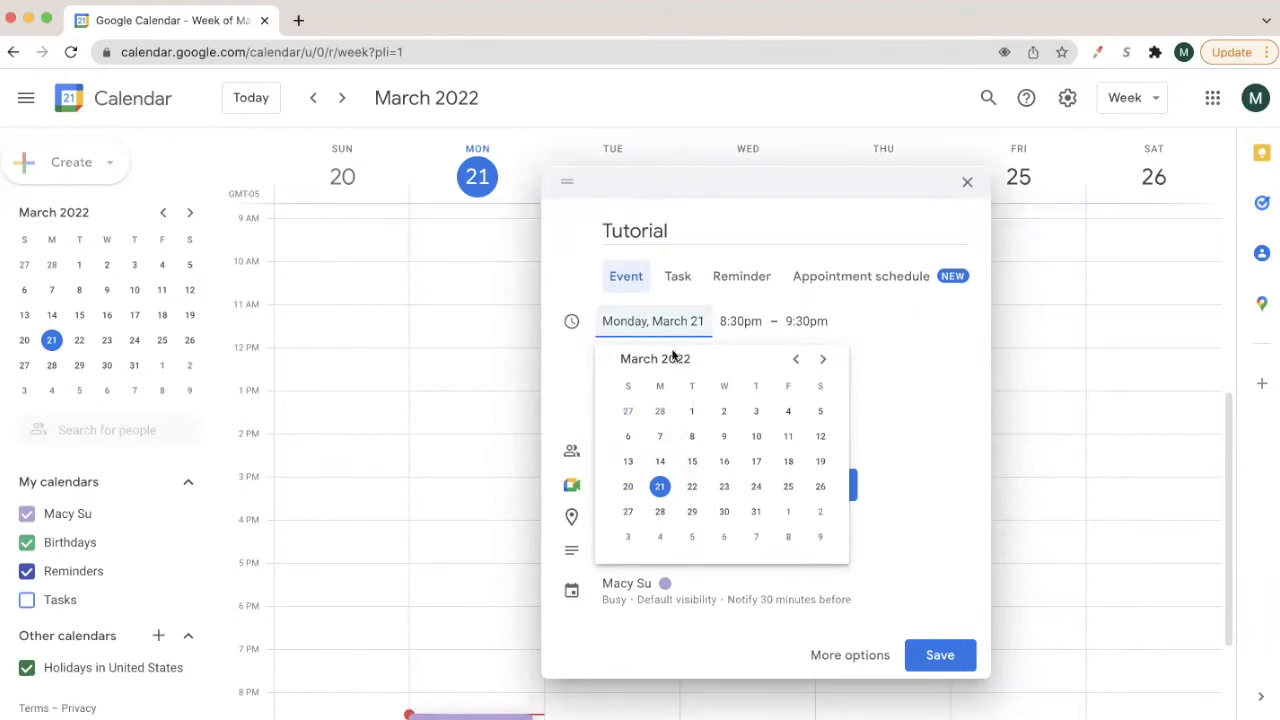
pyautogui.click(691, 492)
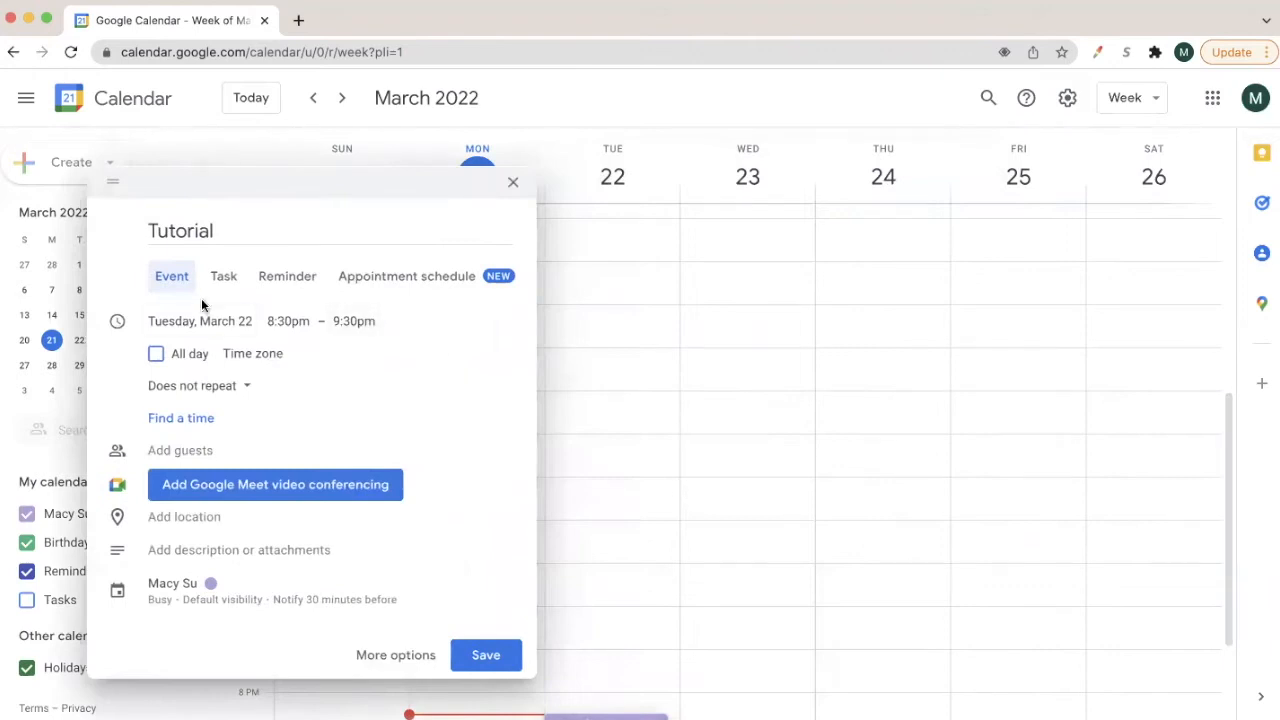
# Set the Tutorial event's start time to 3:00pm
pyautogui.click(287, 321)
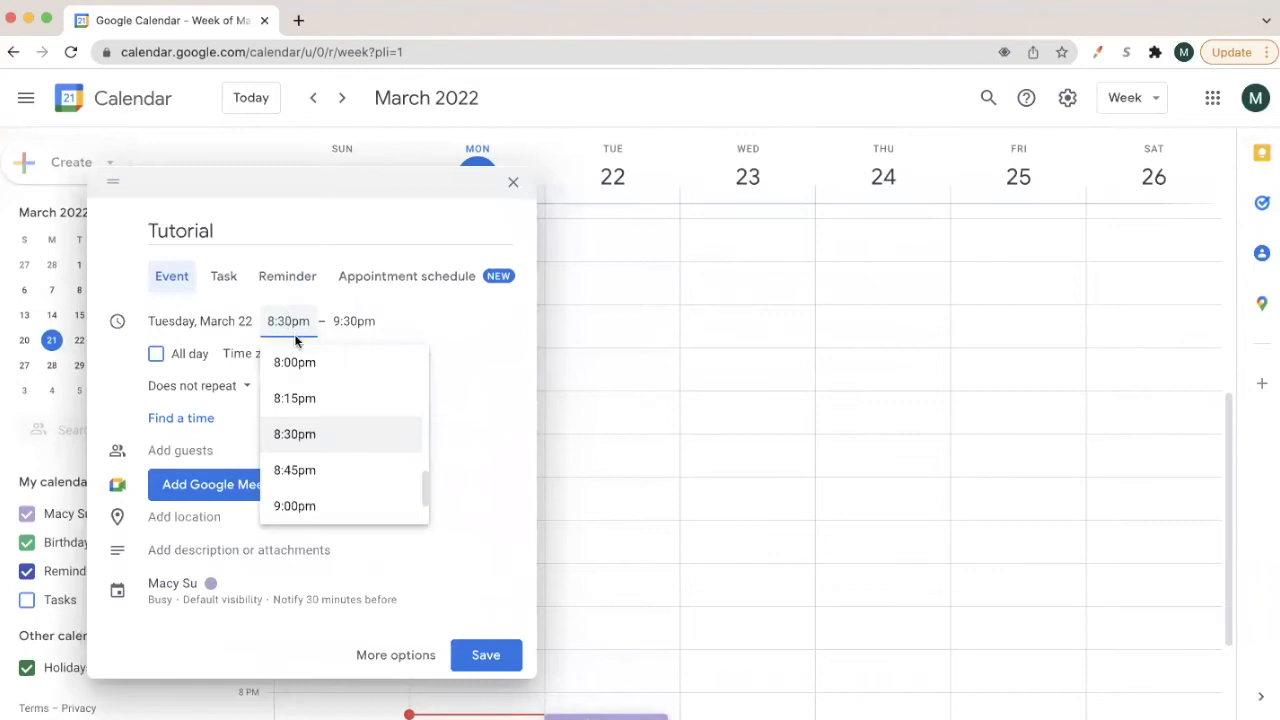
pyautogui.scroll(2, 321, 393)
pyautogui.scroll(6, 321, 393)
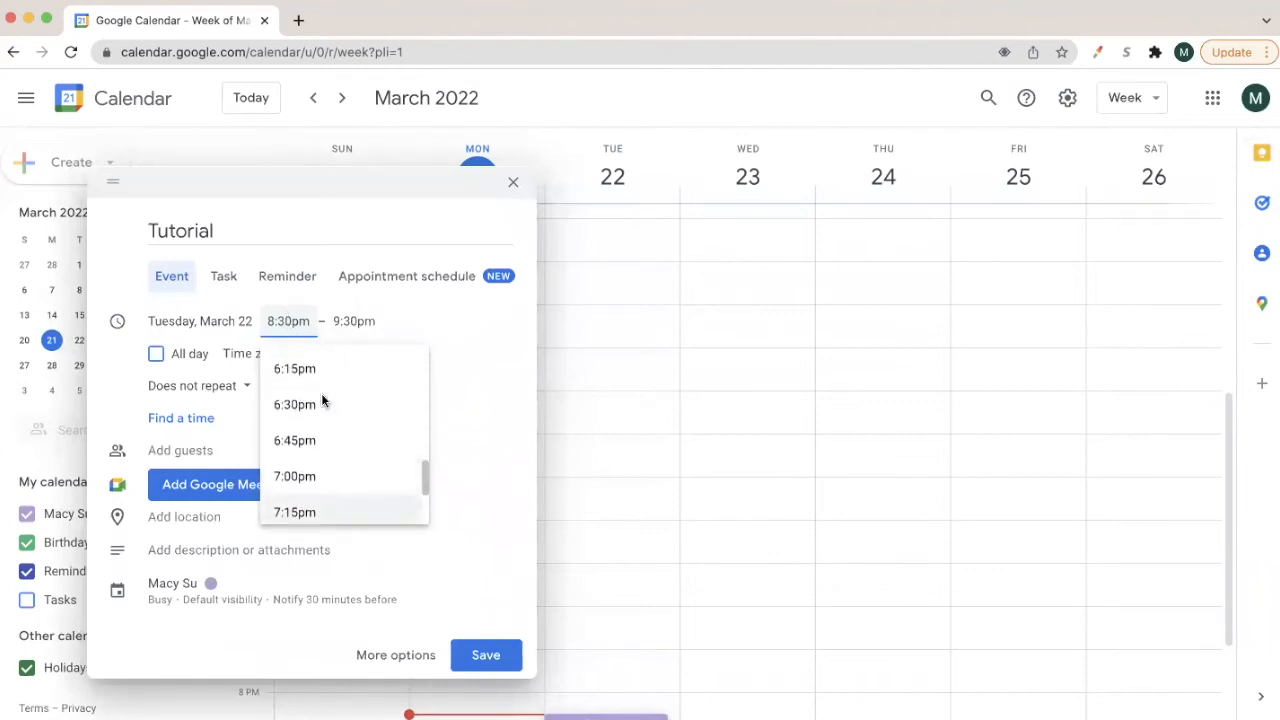
pyautogui.scroll(3, 321, 393)
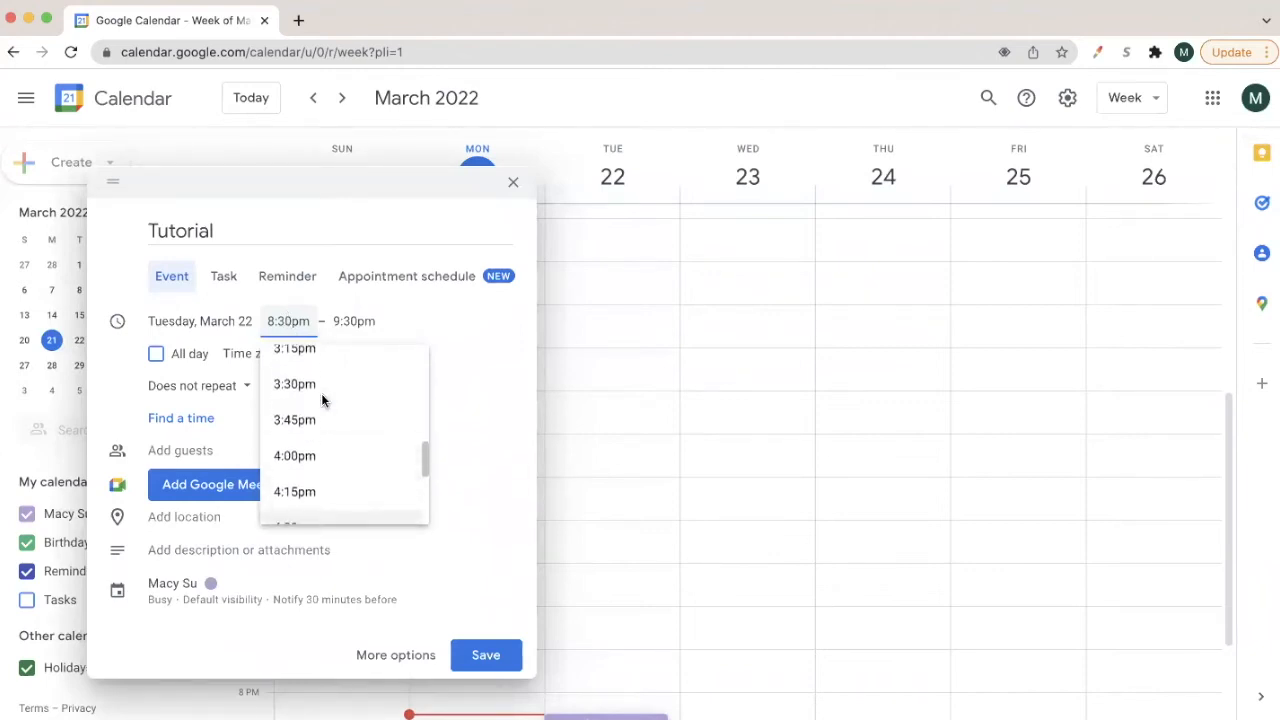
pyautogui.scroll(2, 321, 400)
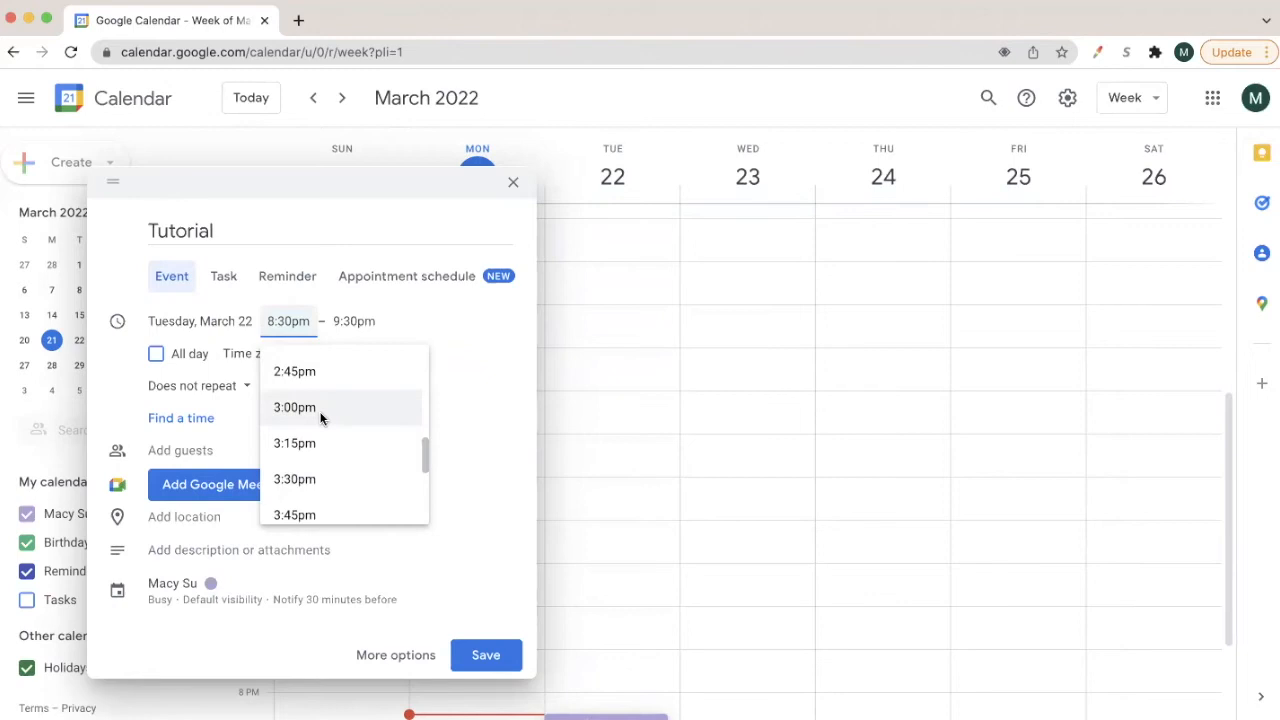
pyautogui.click(321, 413)
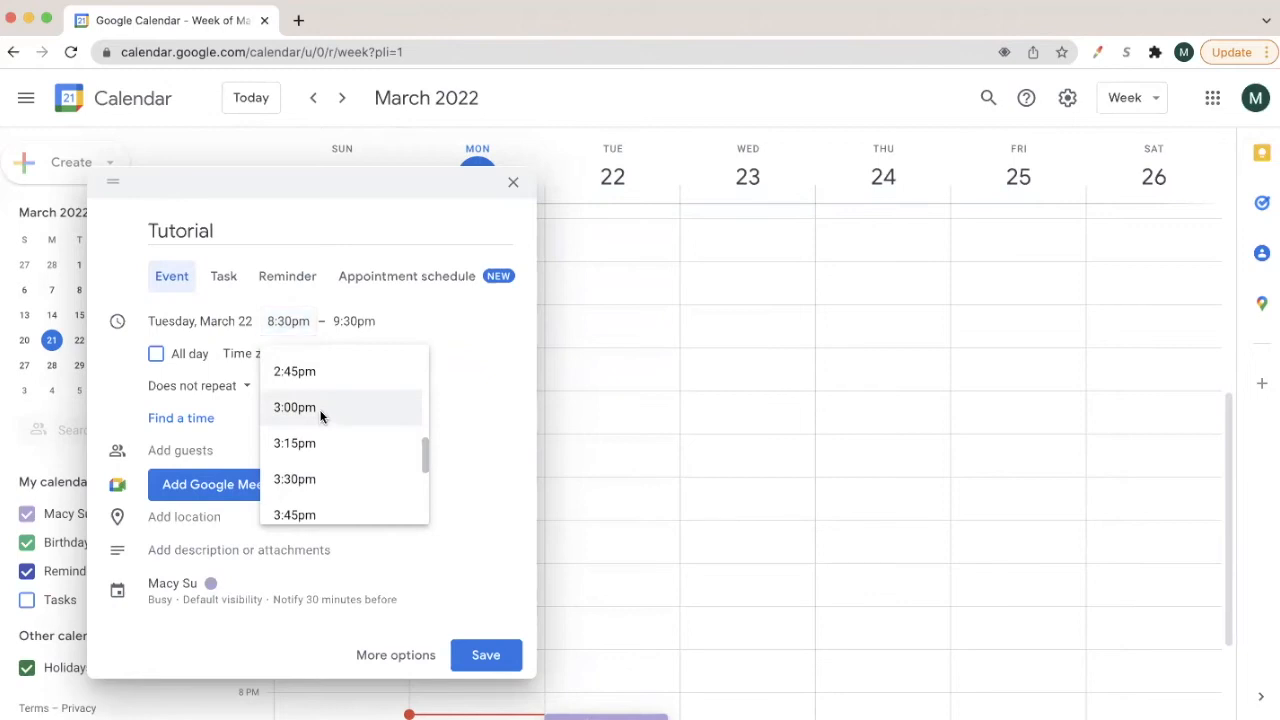
# Set the Tutorial event's end time to 3:37pm
pyautogui.click(352, 319)
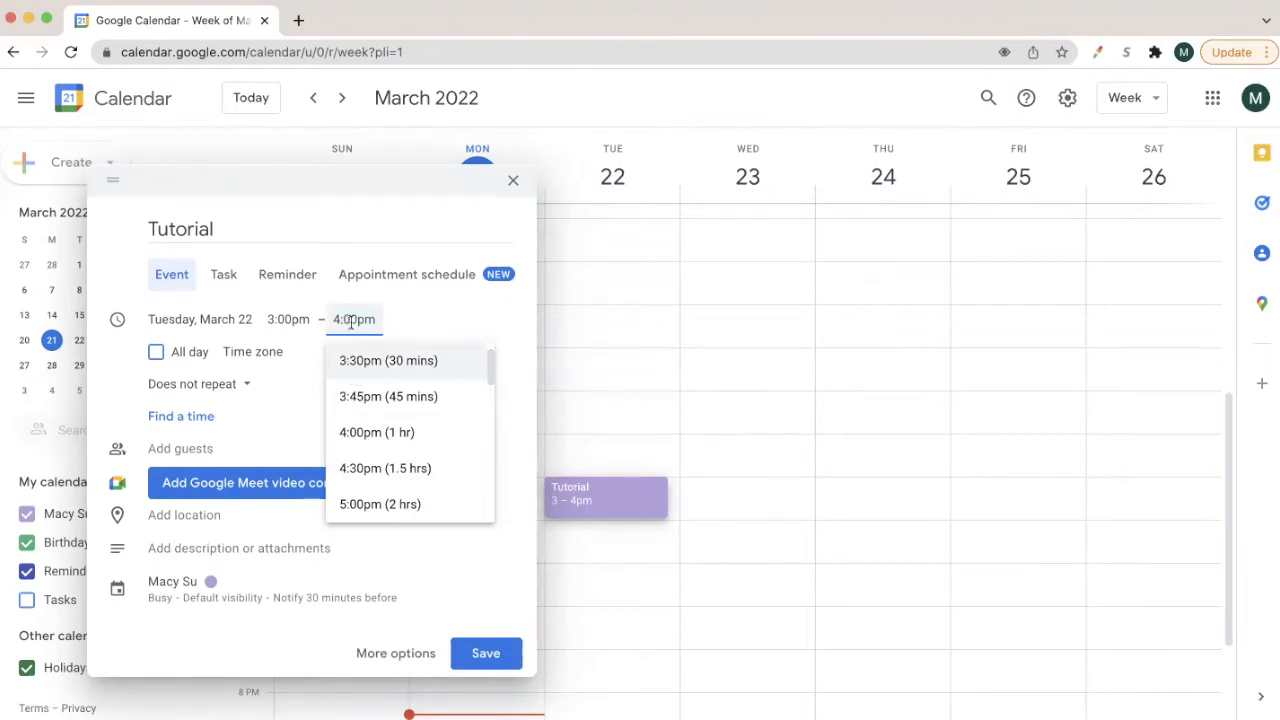
pyautogui.write('3:37 pm')
pyautogui.press('Return')
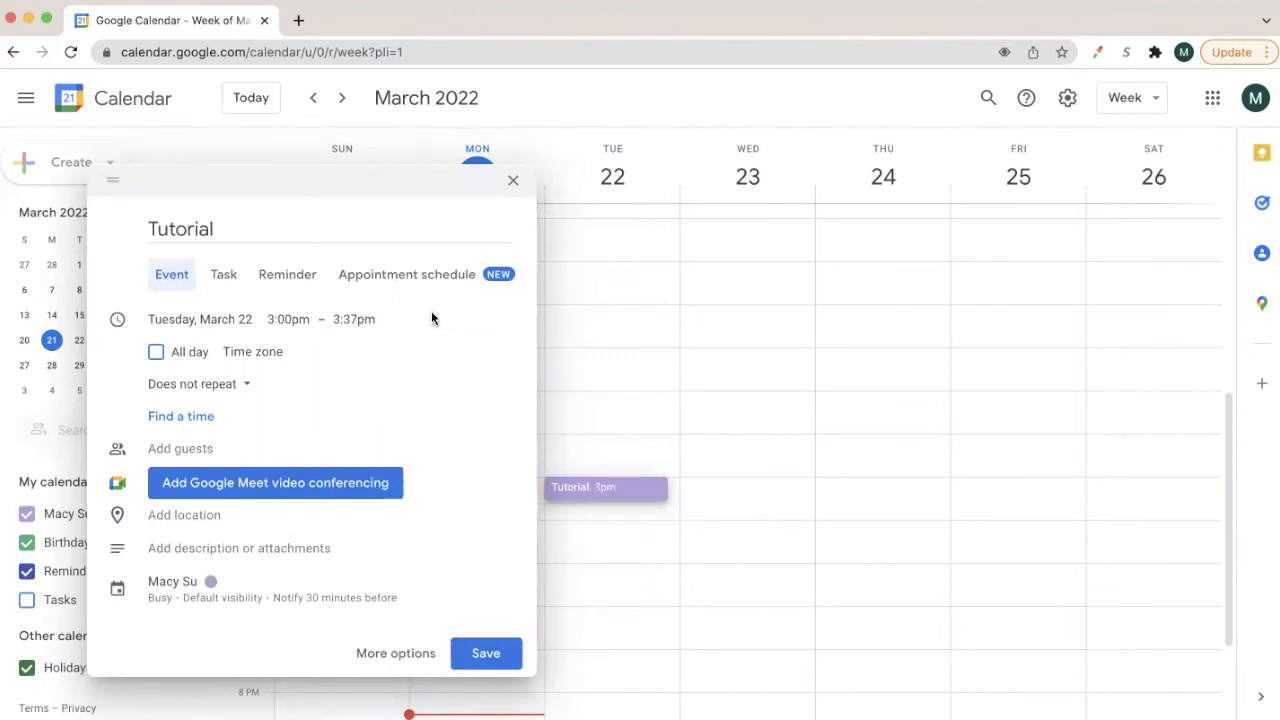
pyautogui.click(367, 322)
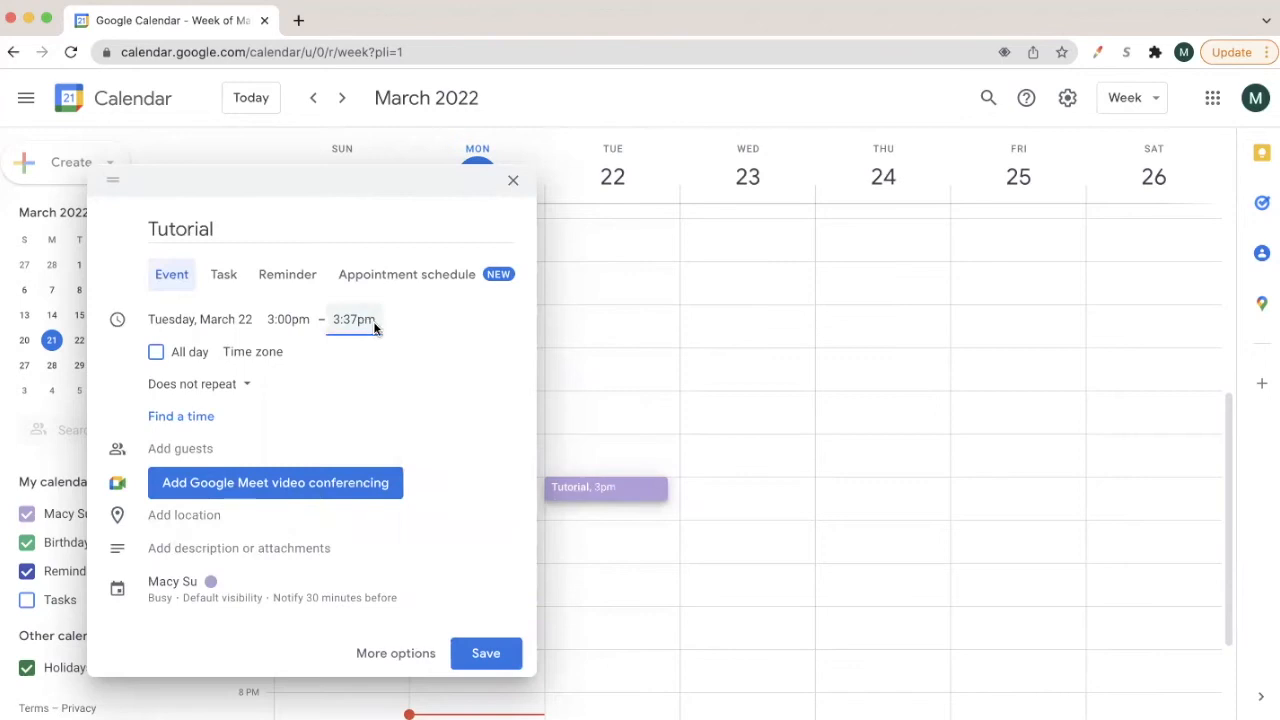
pyautogui.scroll(-2, 380, 500)
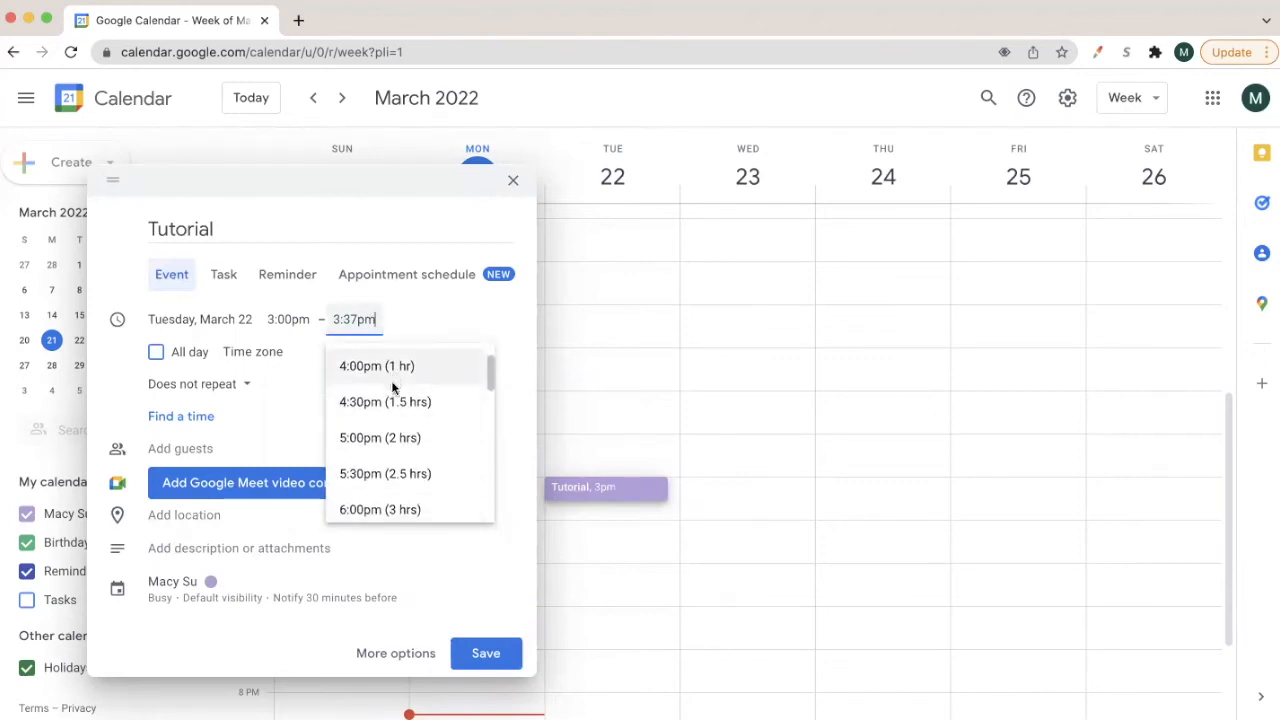
pyautogui.click(442, 318)
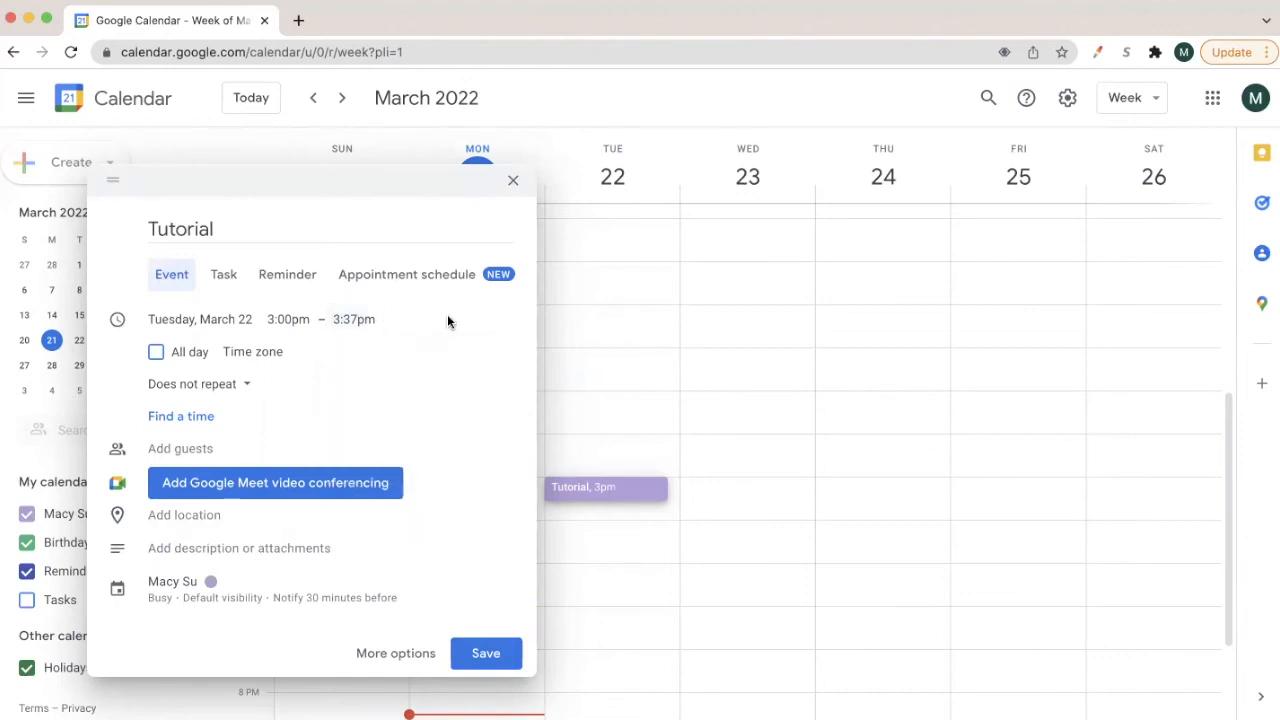
# Make the Tutorial event all day, and switch it back to a timed event
pyautogui.click(157, 354)
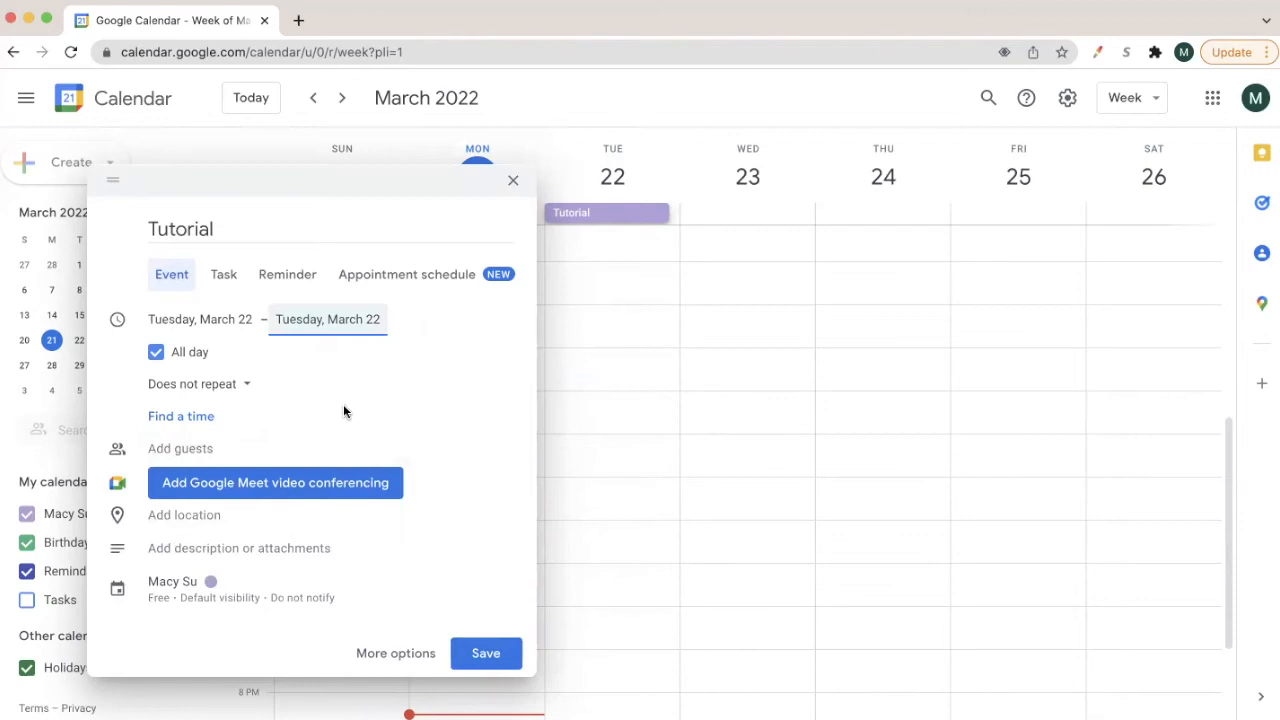
pyautogui.click(155, 354)
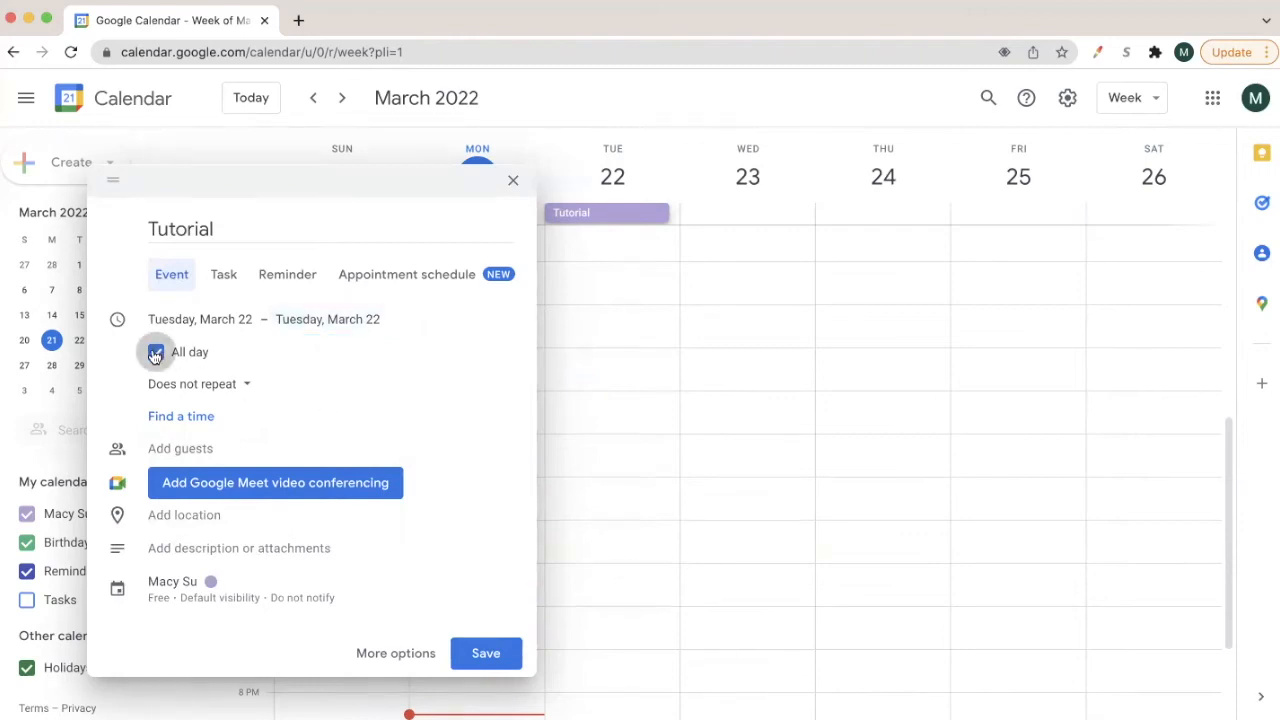
pyautogui.click(290, 320)
pyautogui.click(490, 357)
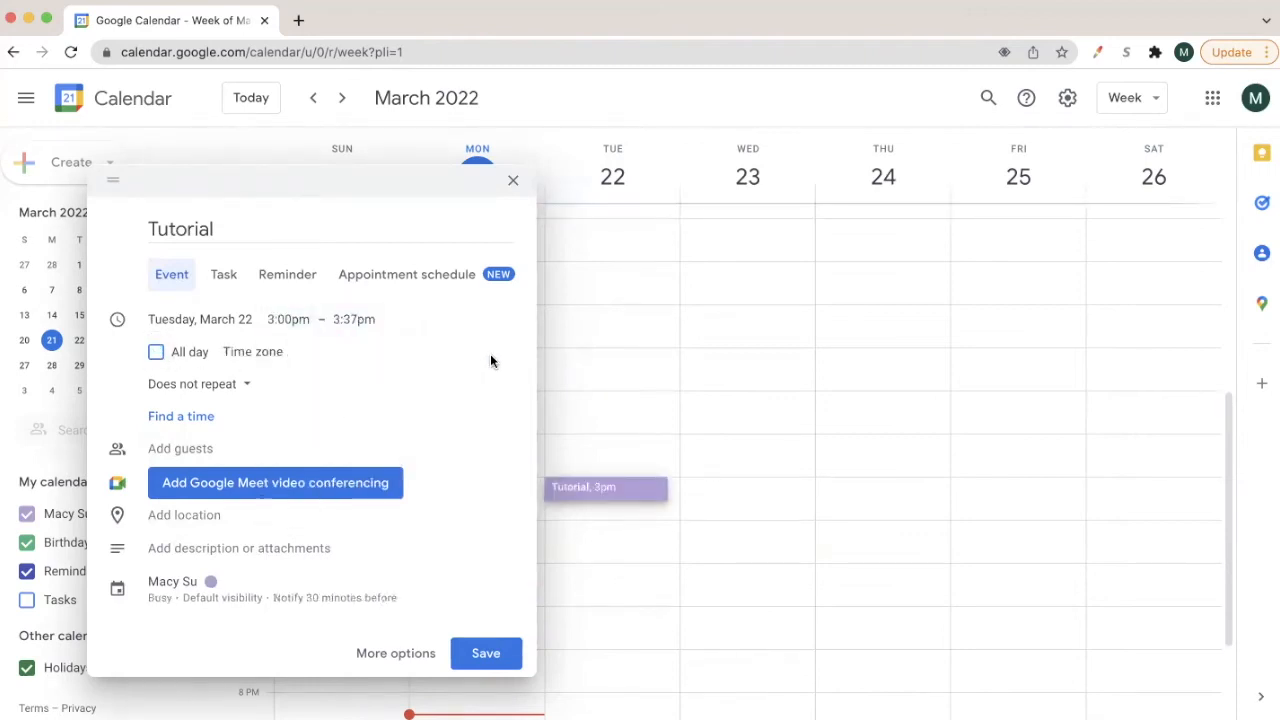
# Give the Tutorial event a custom recurrence that repeats every 3 weeks on Tuesday and Thursday
pyautogui.click(233, 388)
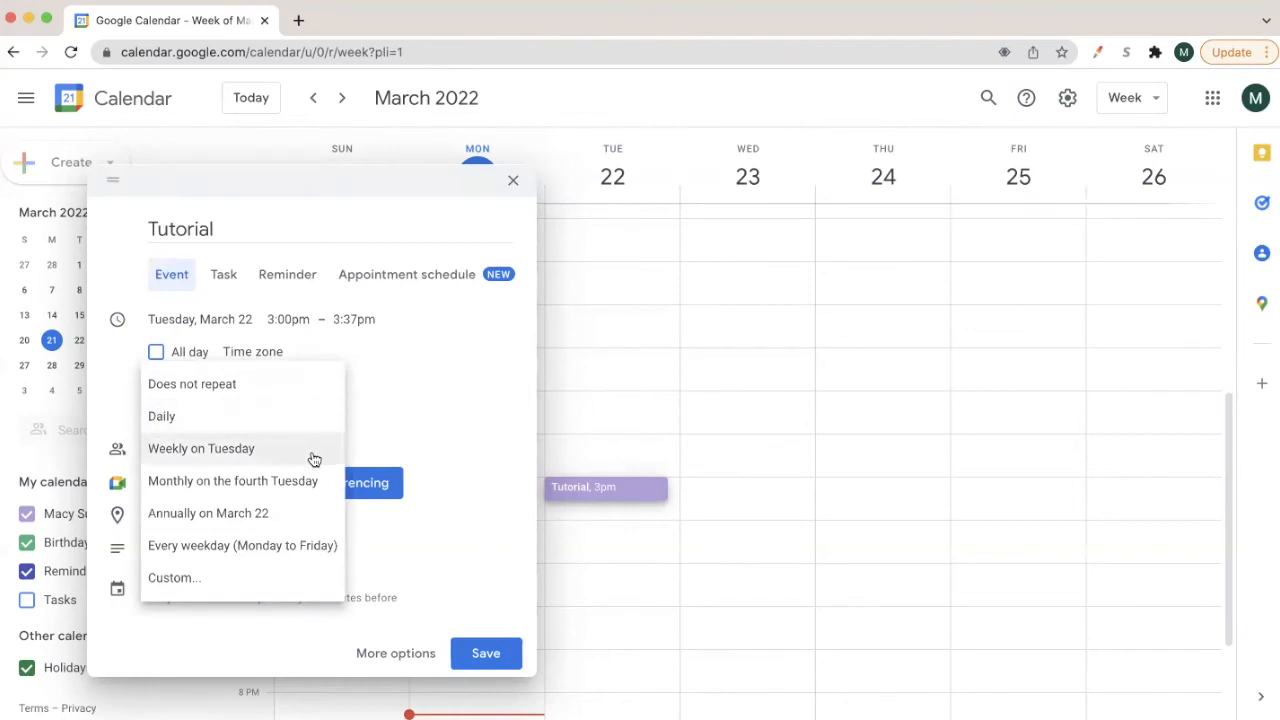
pyautogui.click(287, 577)
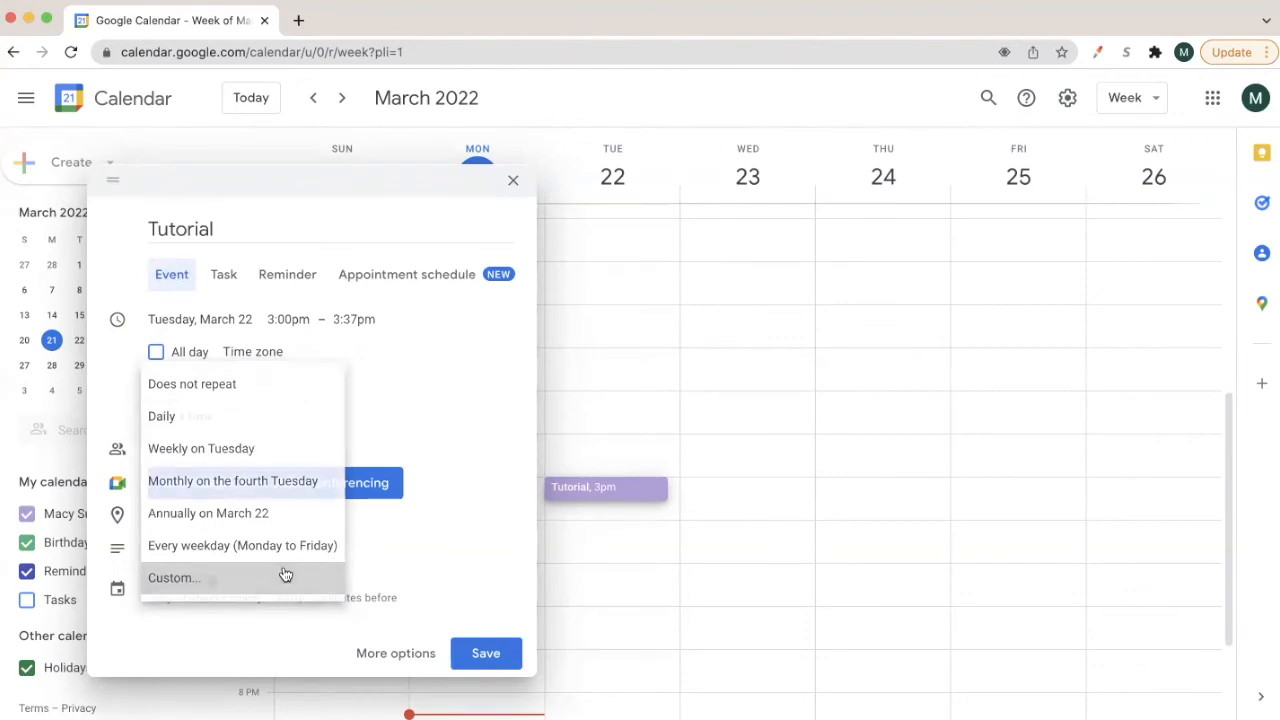
pyautogui.click(285, 576)
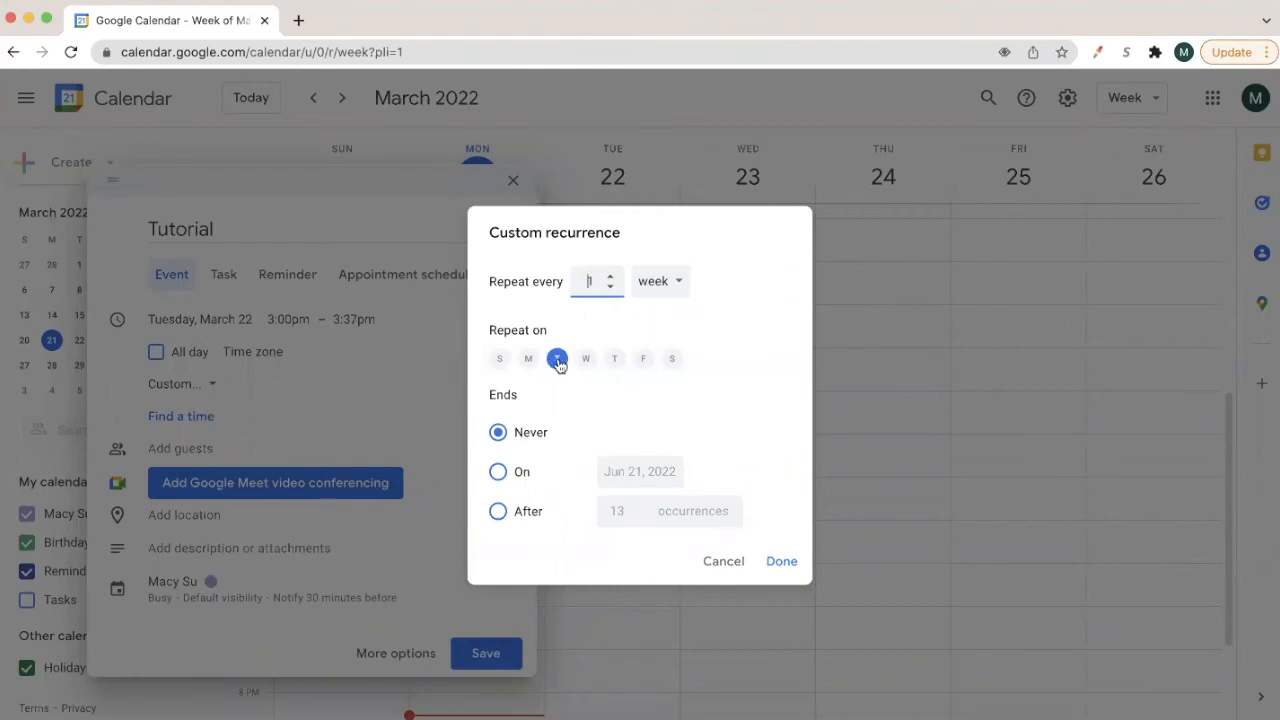
pyautogui.click(613, 364)
pyautogui.click(596, 281)
pyautogui.click(610, 277)
pyautogui.click(610, 277)
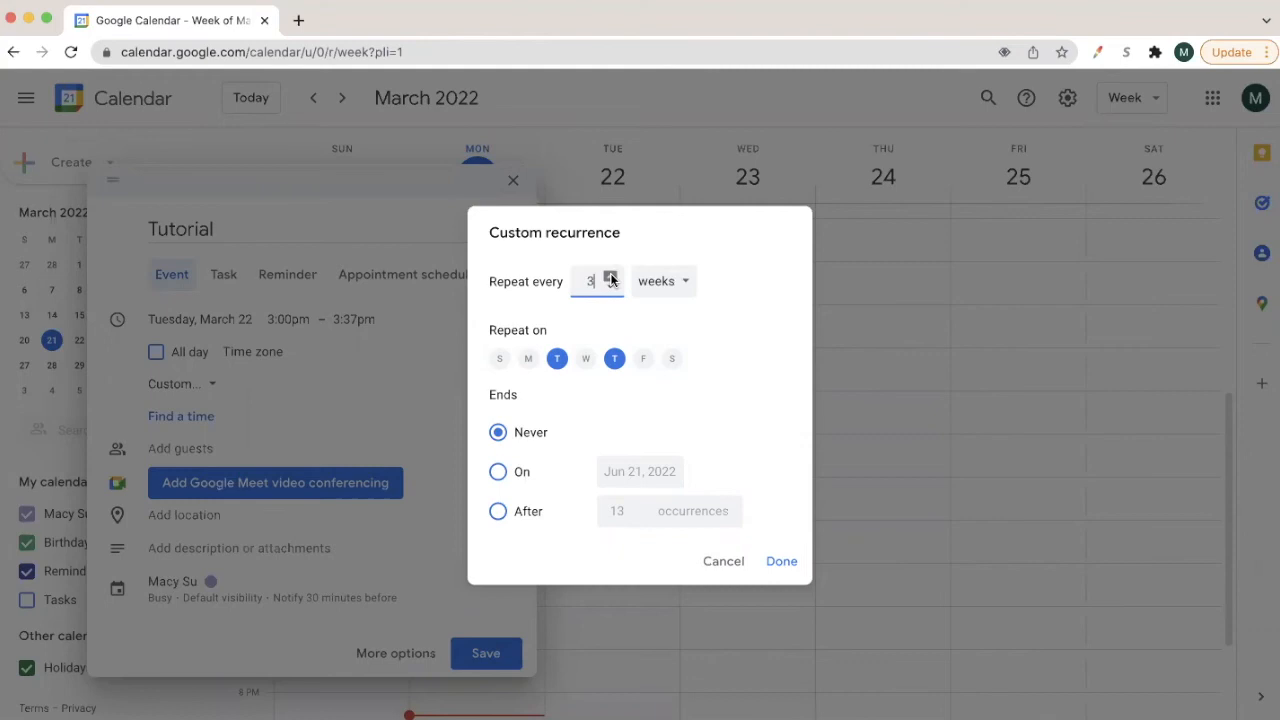
pyautogui.click(662, 284)
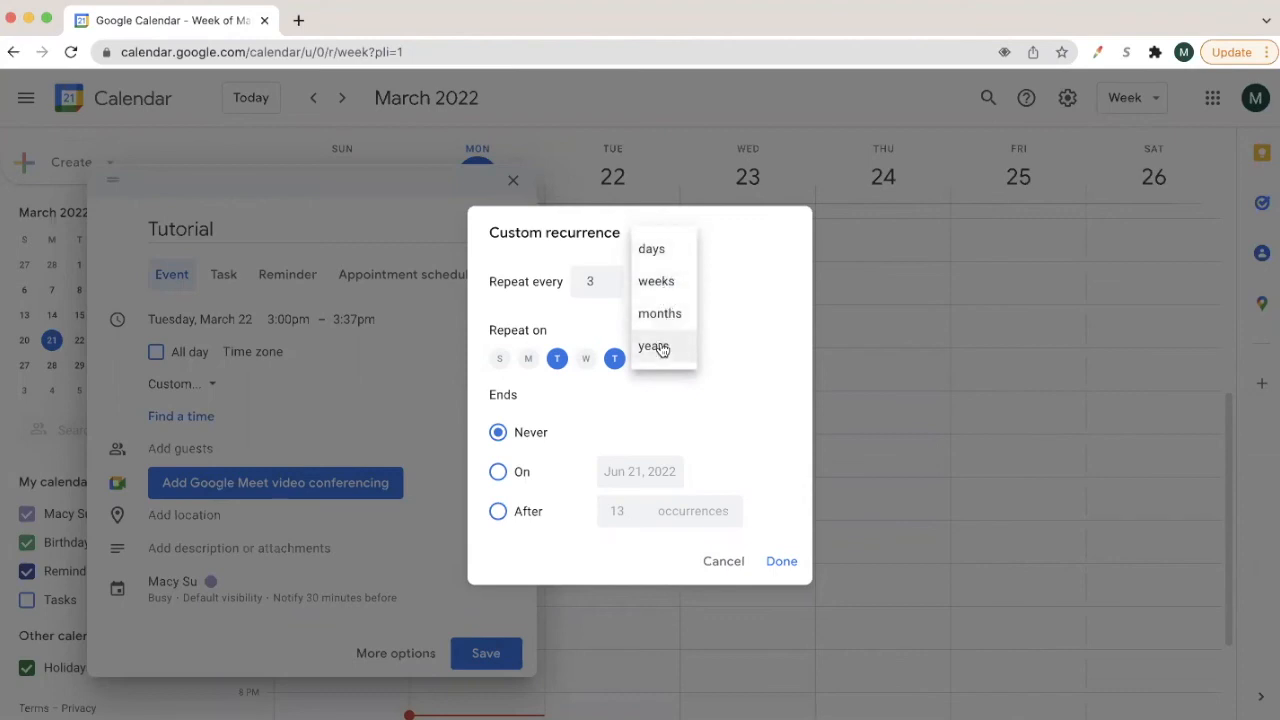
pyautogui.click(670, 294)
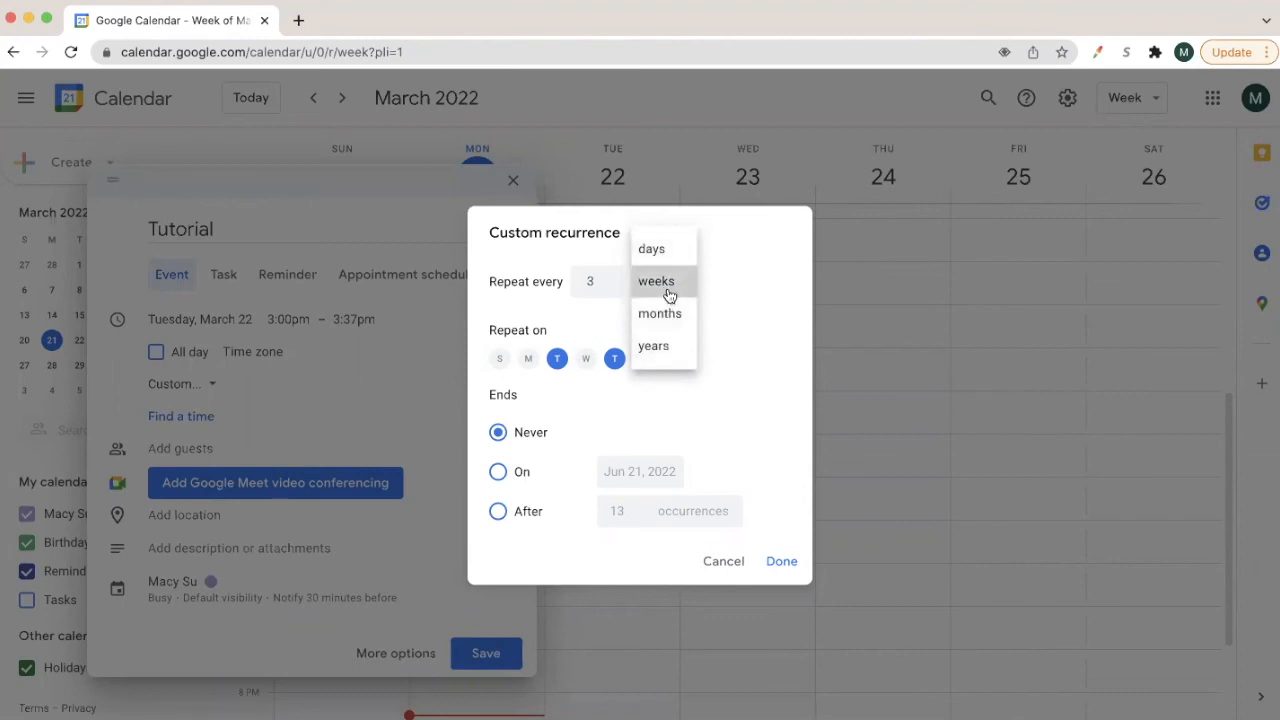
pyautogui.click(589, 280)
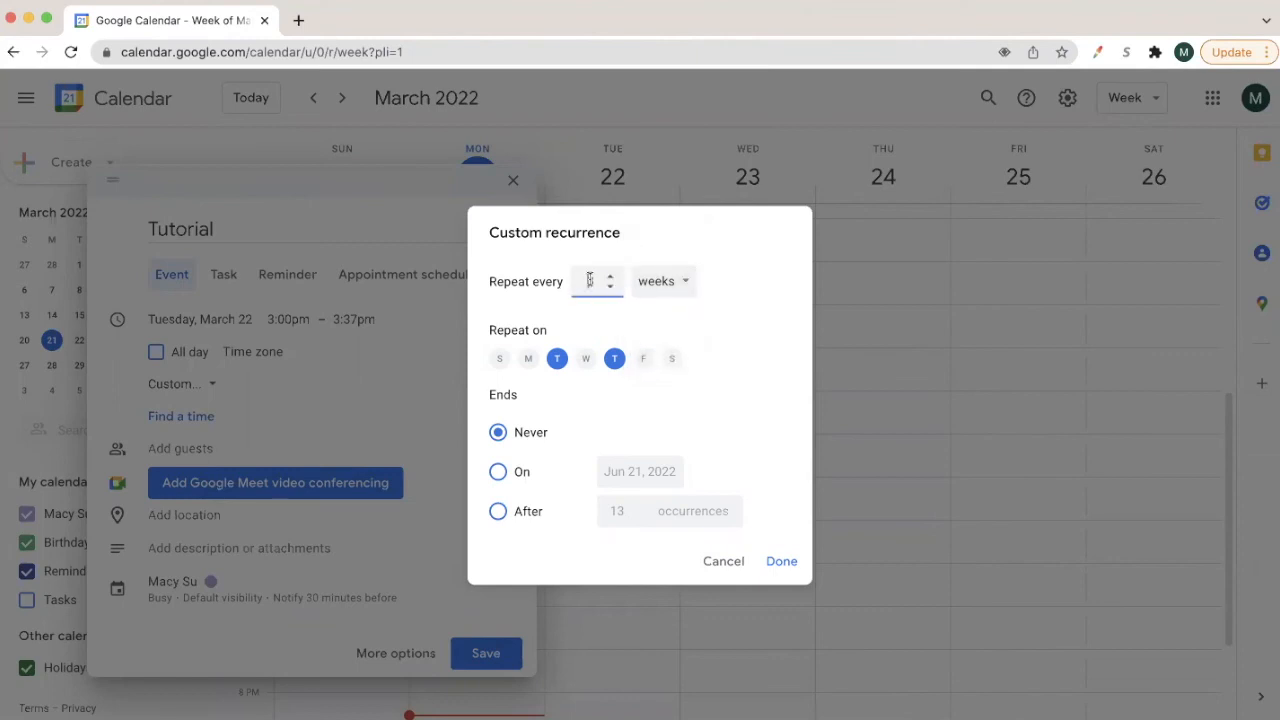
pyautogui.click(707, 317)
# Set the custom recurrence to end on May 4, 2022
pyautogui.click(499, 473)
pyautogui.click(606, 470)
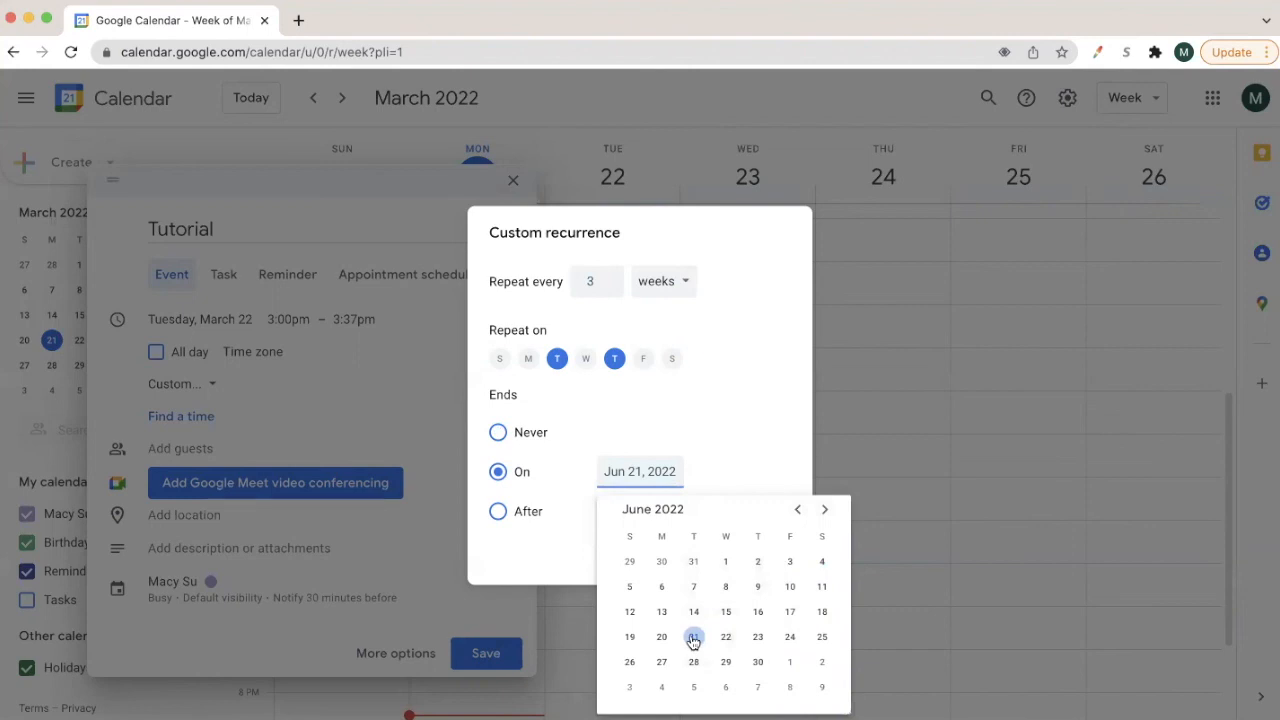
pyautogui.click(797, 510)
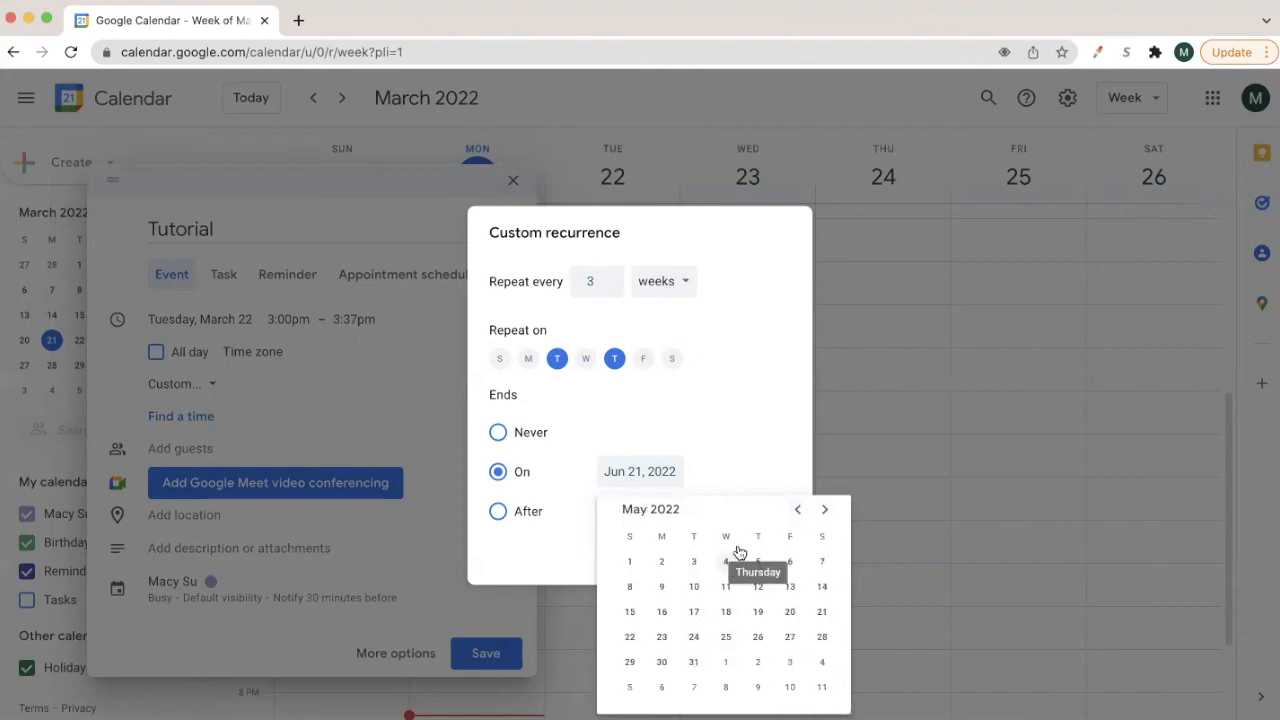
pyautogui.click(798, 511)
pyautogui.click(824, 509)
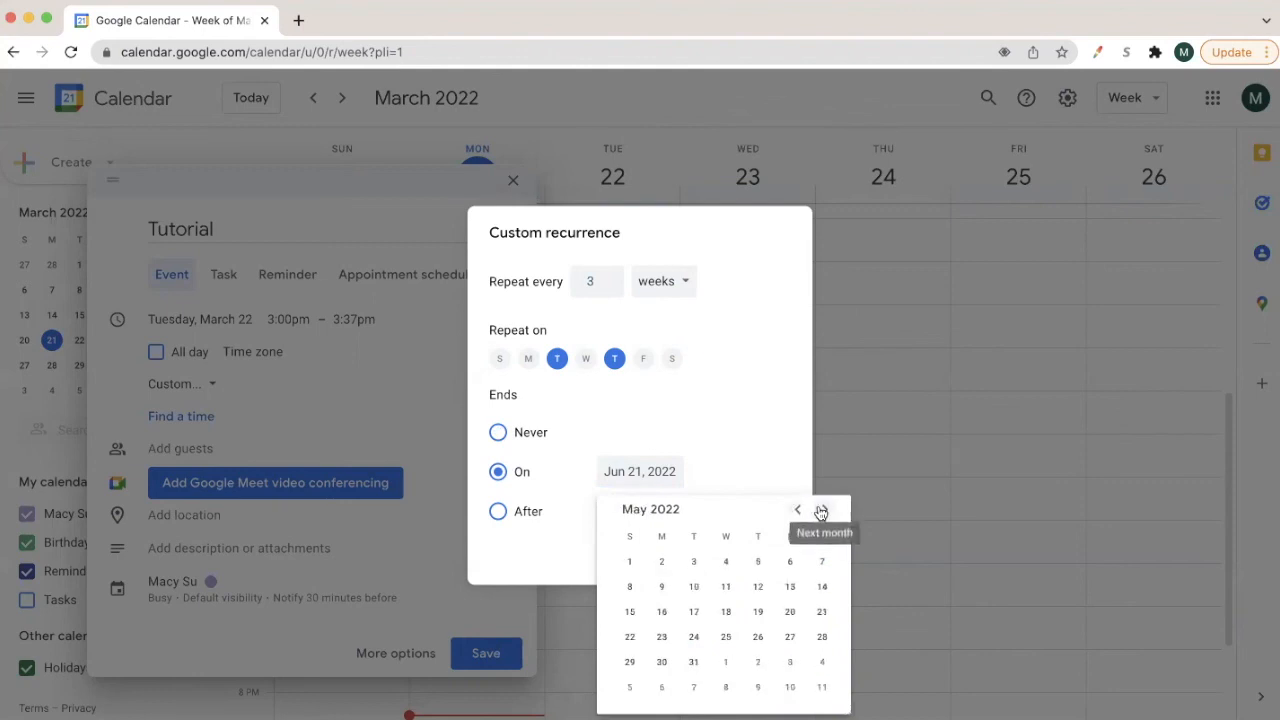
pyautogui.click(728, 564)
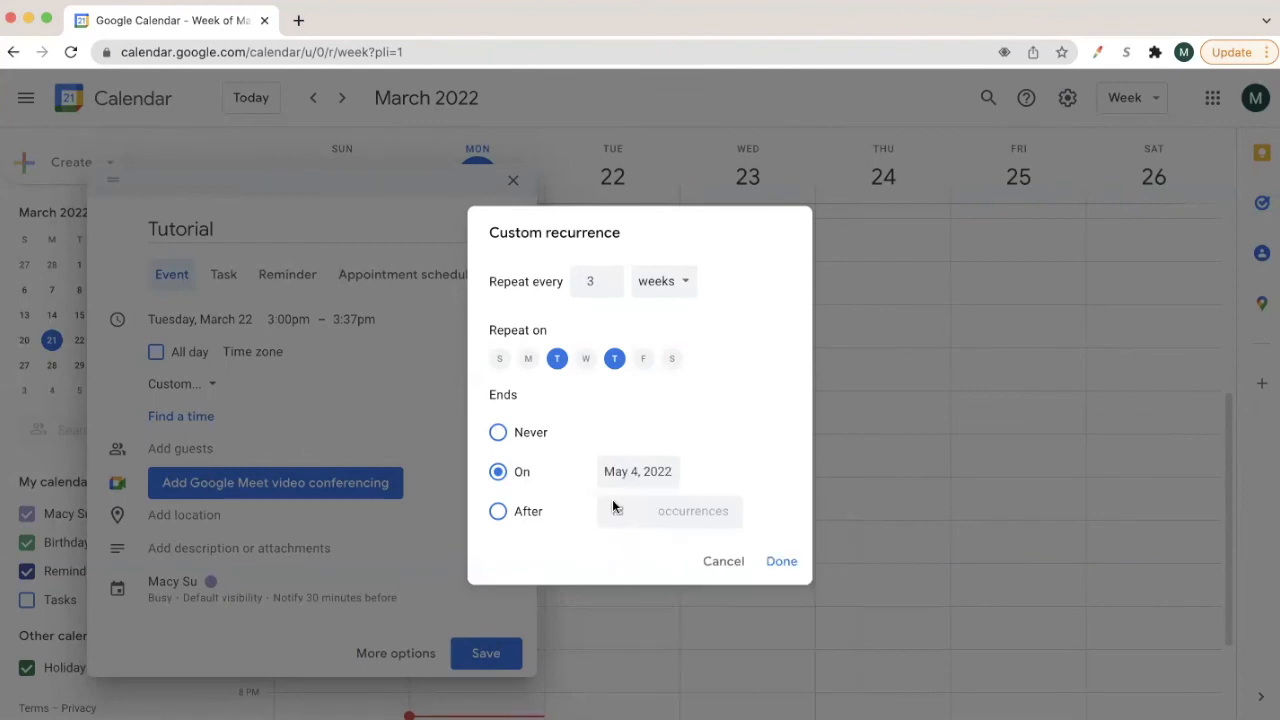
# Set the custom recurrence to end after 15 occurrences and apply it to the event
pyautogui.click(498, 512)
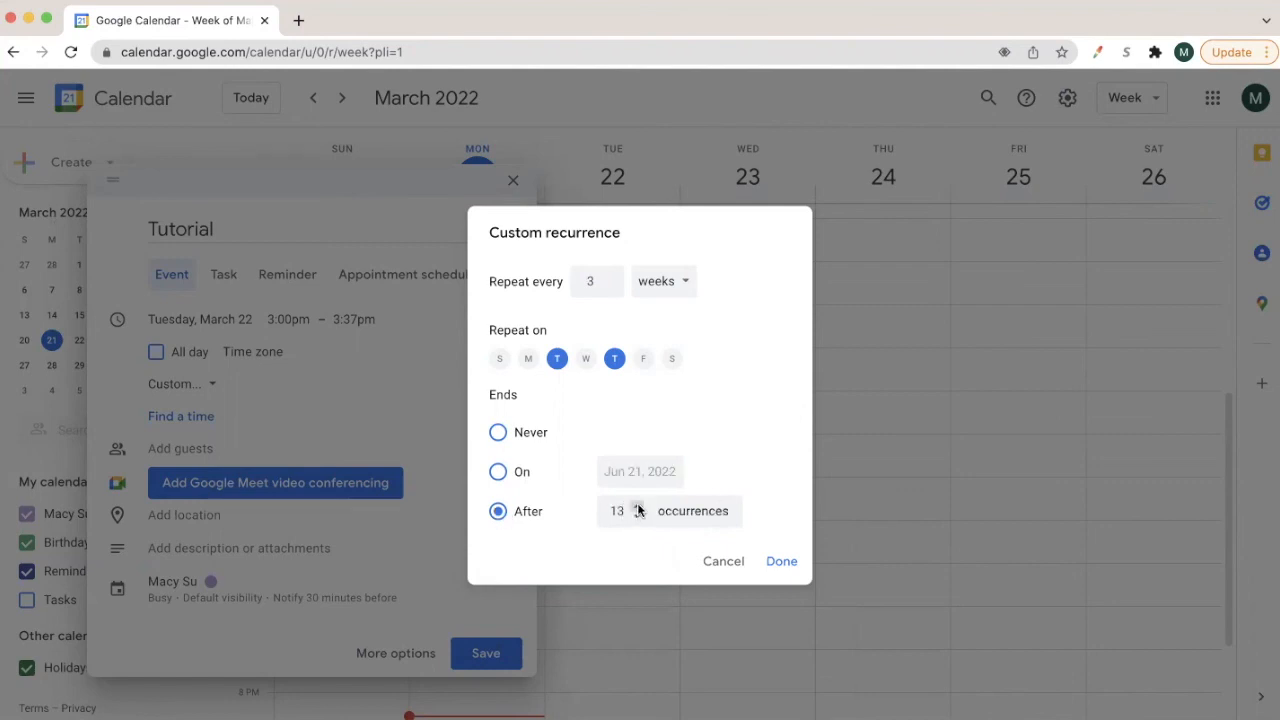
pyautogui.click(634, 508)
pyautogui.click(634, 546)
pyautogui.click(788, 568)
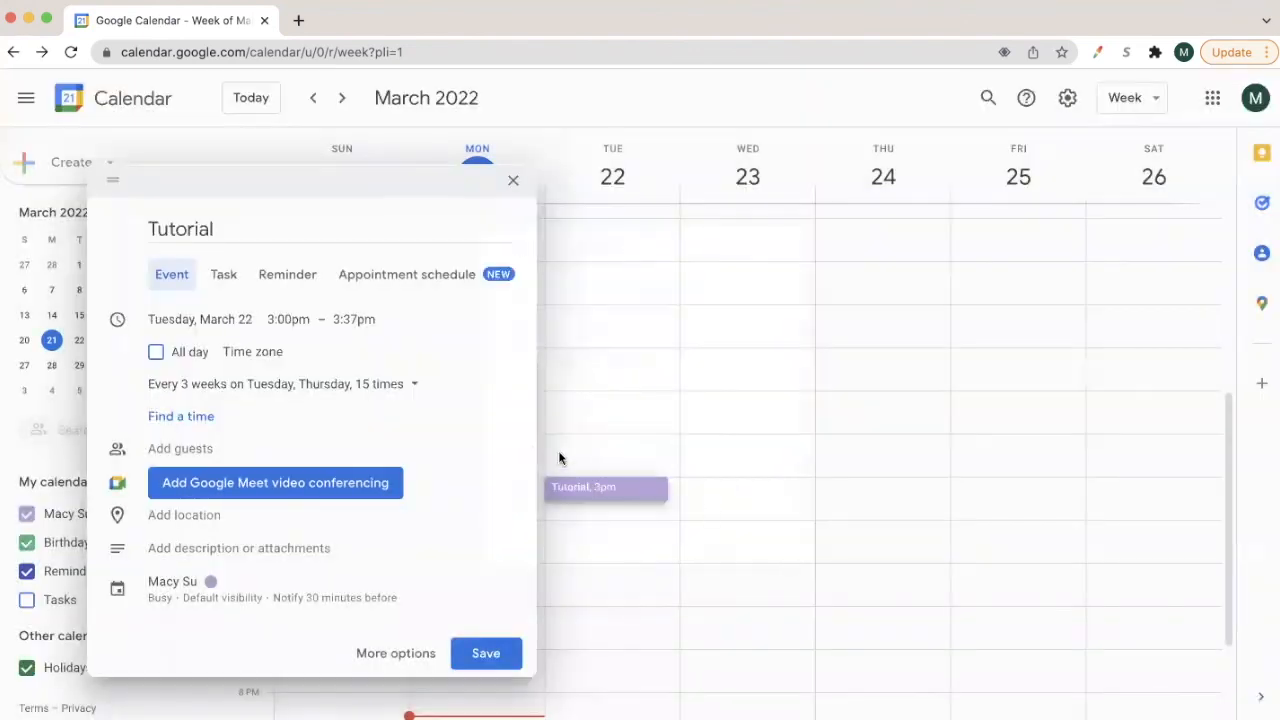